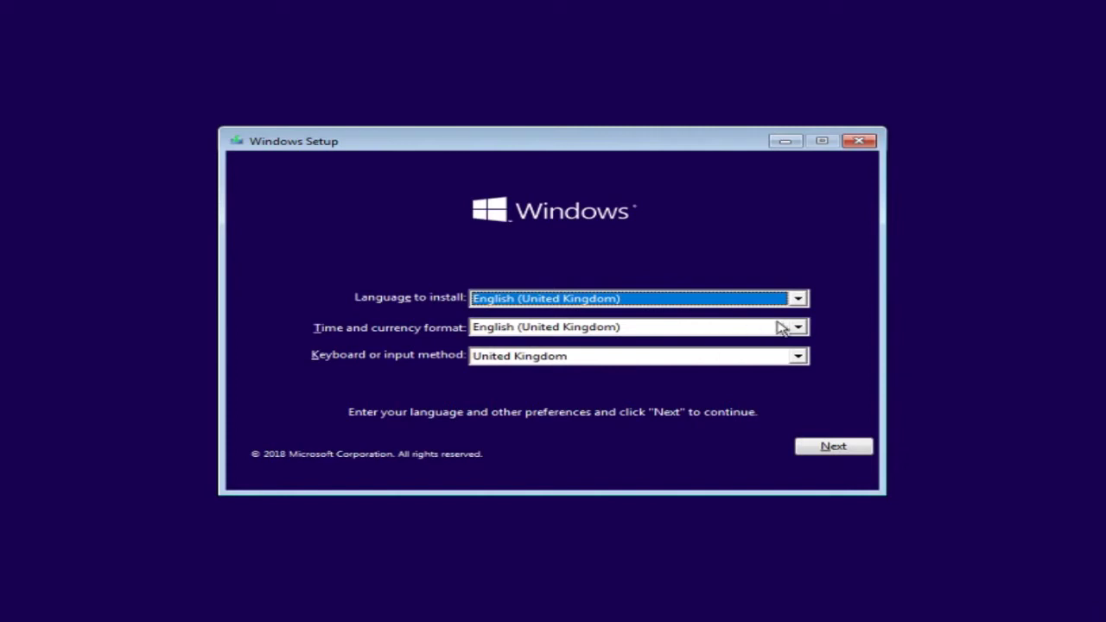
Choose English (United States) as the time and currency format, keeping the US keyboard, and continue
{"action": "left_click", "coordinate": [798, 328]}
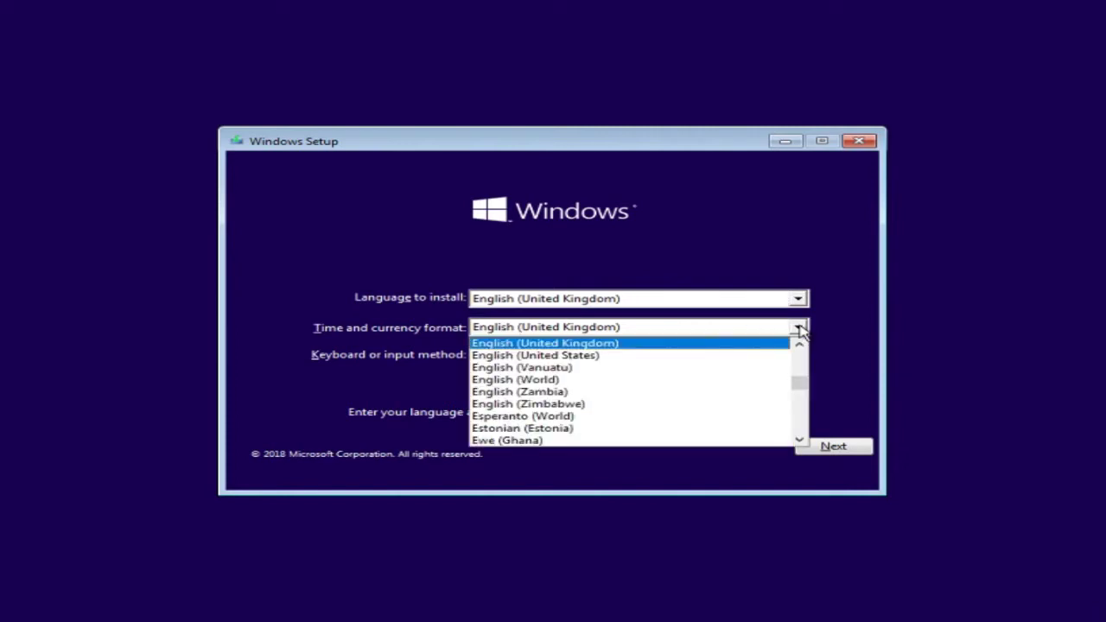
{"action": "left_click", "coordinate": [770, 356]}
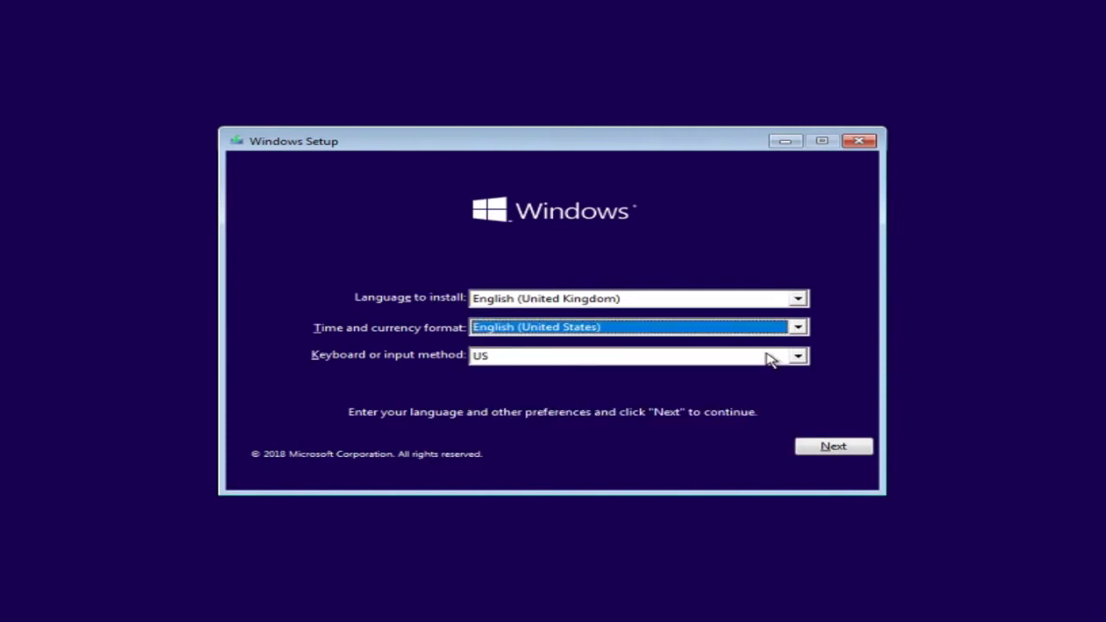
{"action": "left_click", "coordinate": [830, 449]}
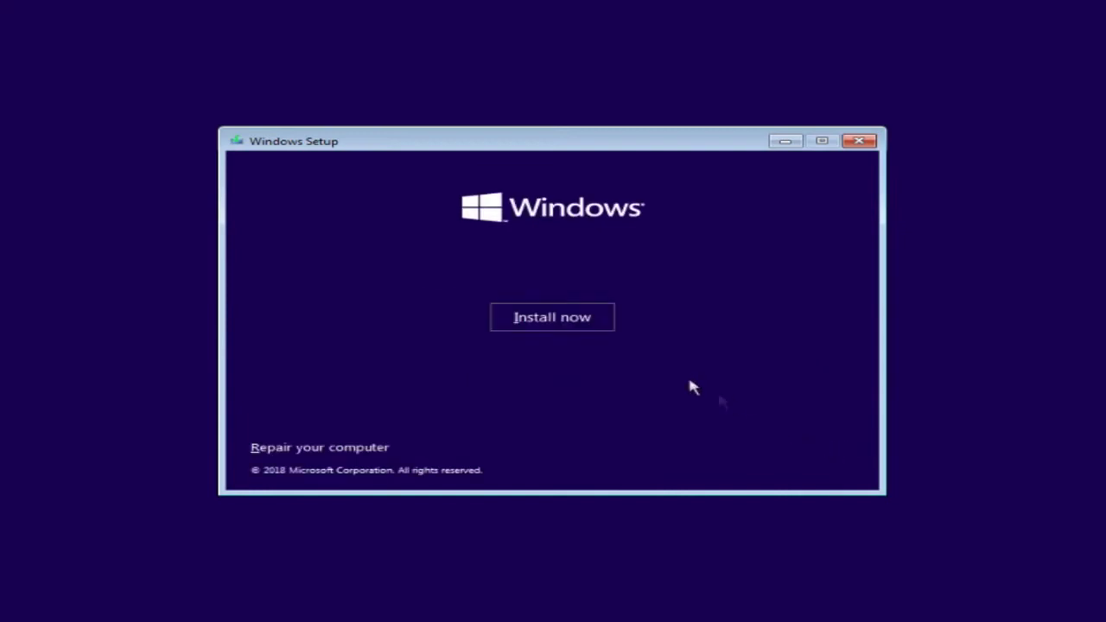
Begin installation and confirm Windows 10 Pro (x64) as the edition
{"action": "left_click", "coordinate": [571, 320]}
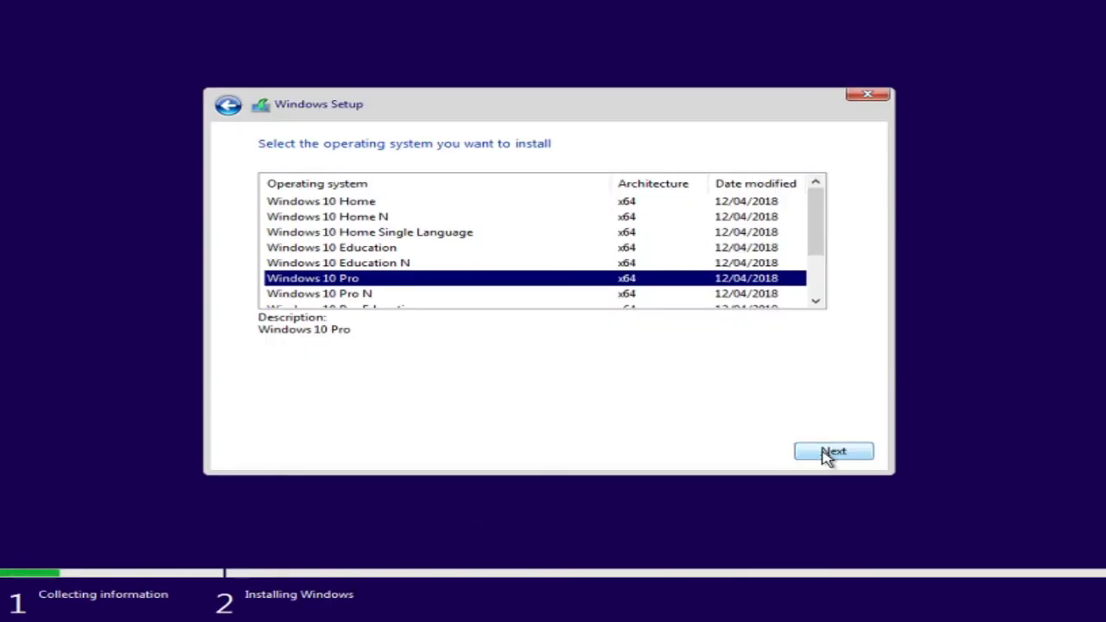
{"action": "left_click", "coordinate": [825, 453]}
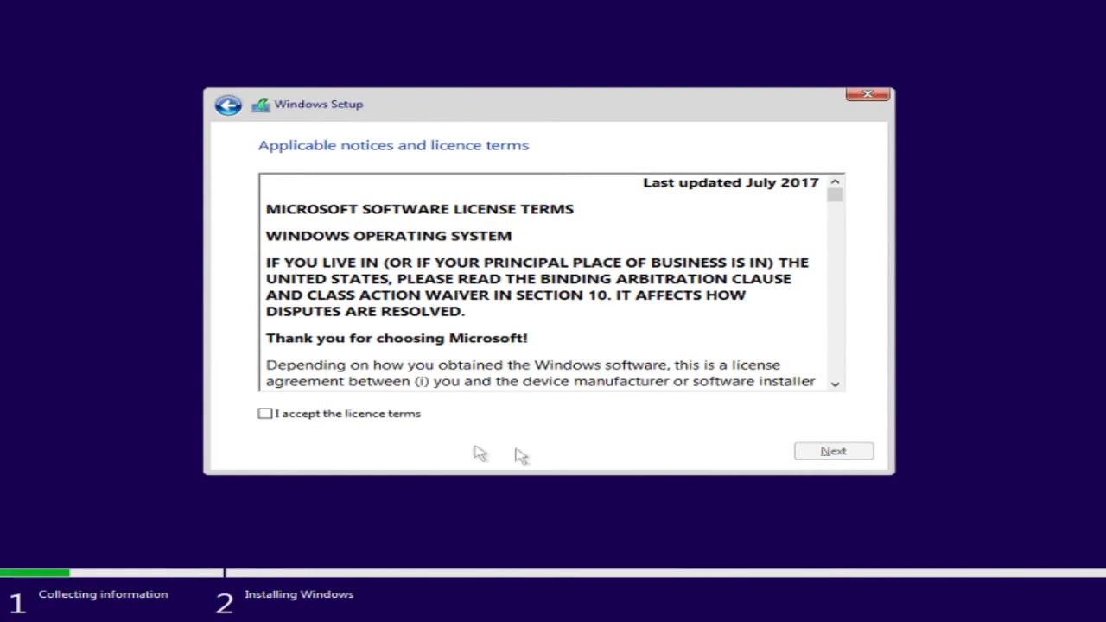
Accept the licence terms and pick 'Custom: Install Windows only (advanced)'
{"action": "left_click", "coordinate": [385, 416]}
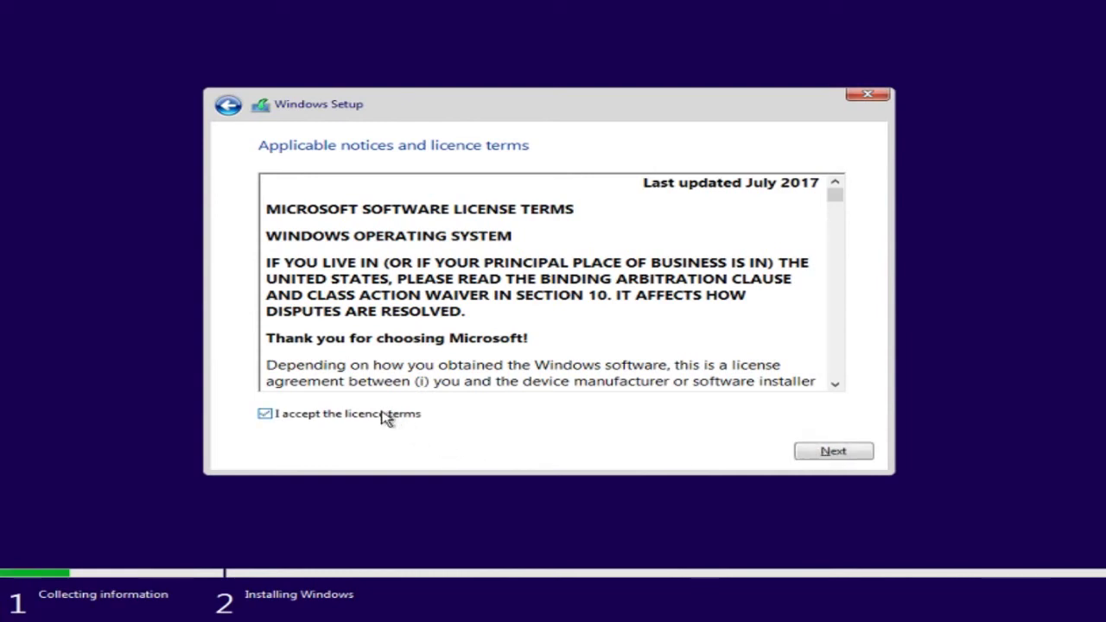
{"action": "left_click", "coordinate": [831, 453]}
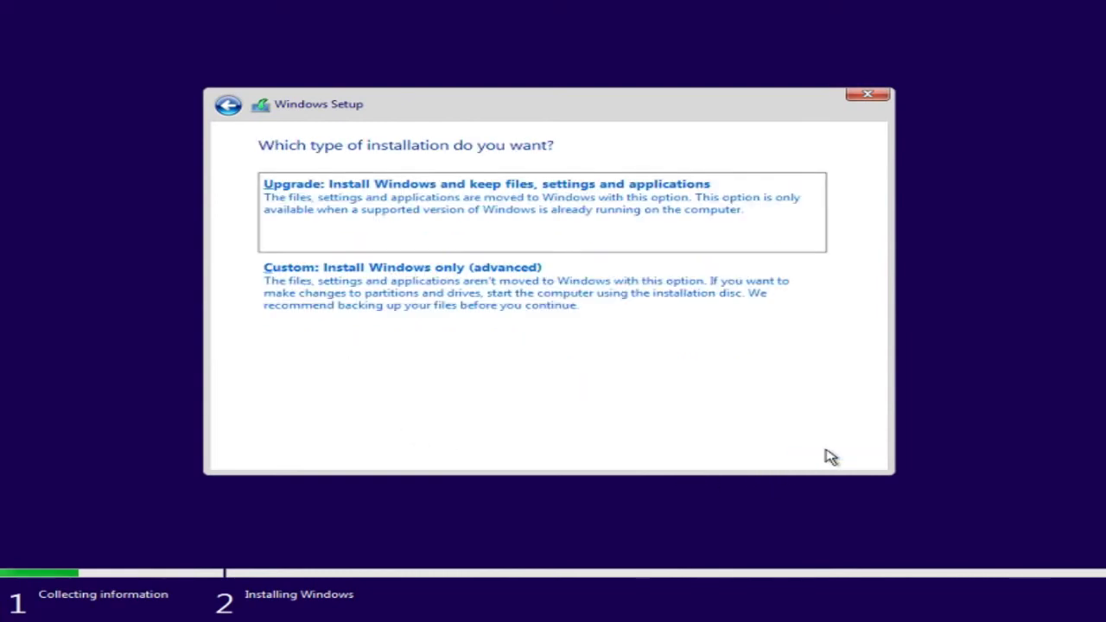
{"action": "left_click", "coordinate": [532, 317]}
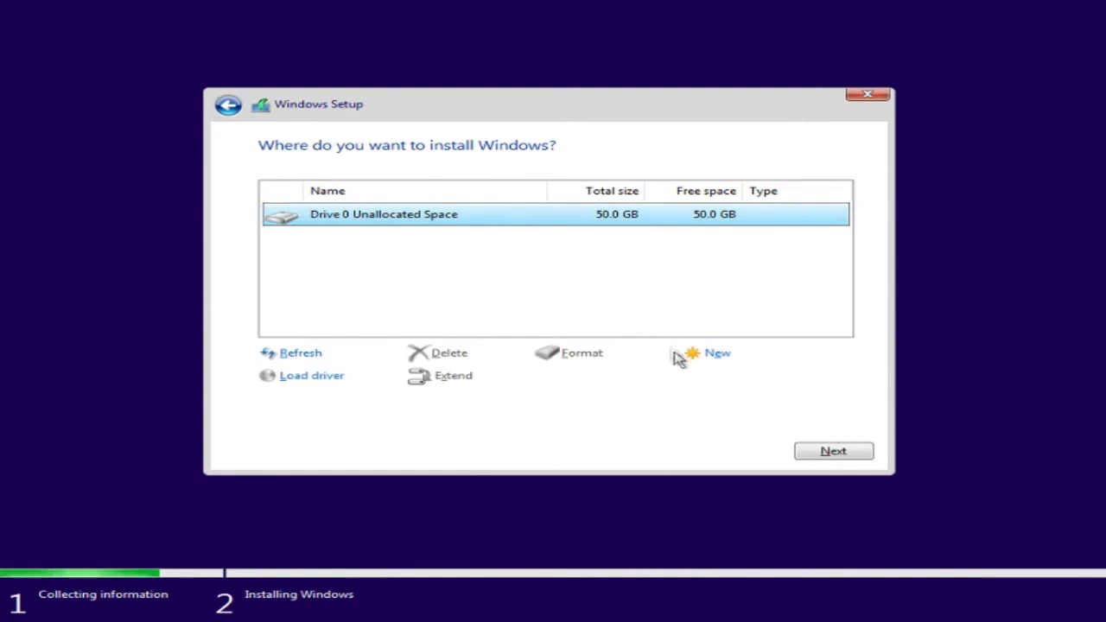
Install Windows onto Drive 0's 50.0 GB unallocated space
{"action": "left_click", "coordinate": [819, 450]}
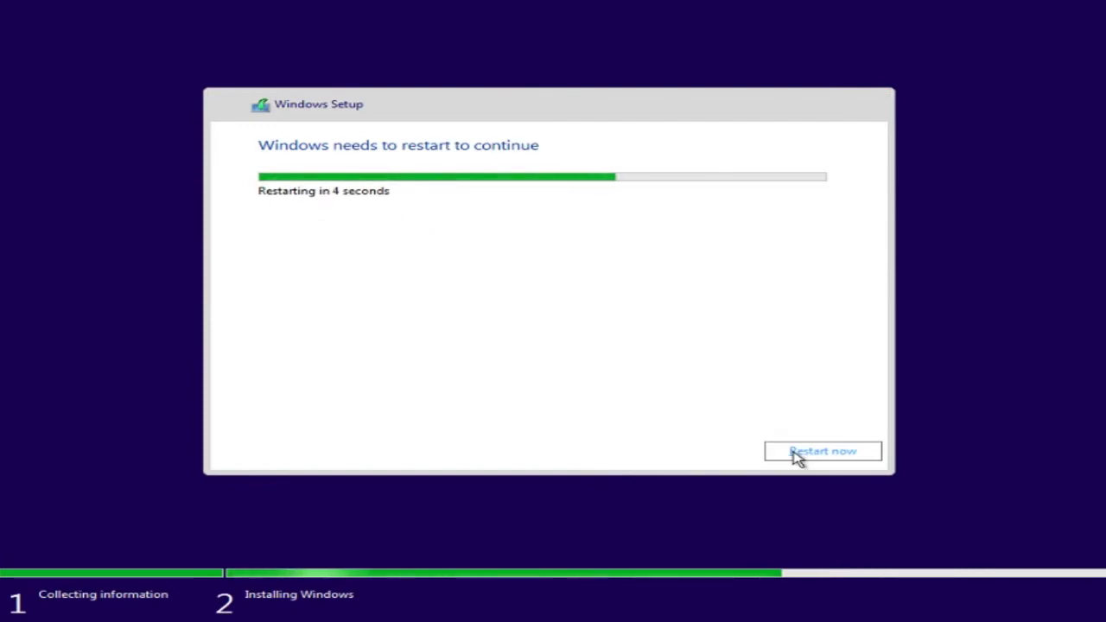
Restart the computer immediately instead of waiting for the countdown
{"action": "left_click", "coordinate": [794, 454]}
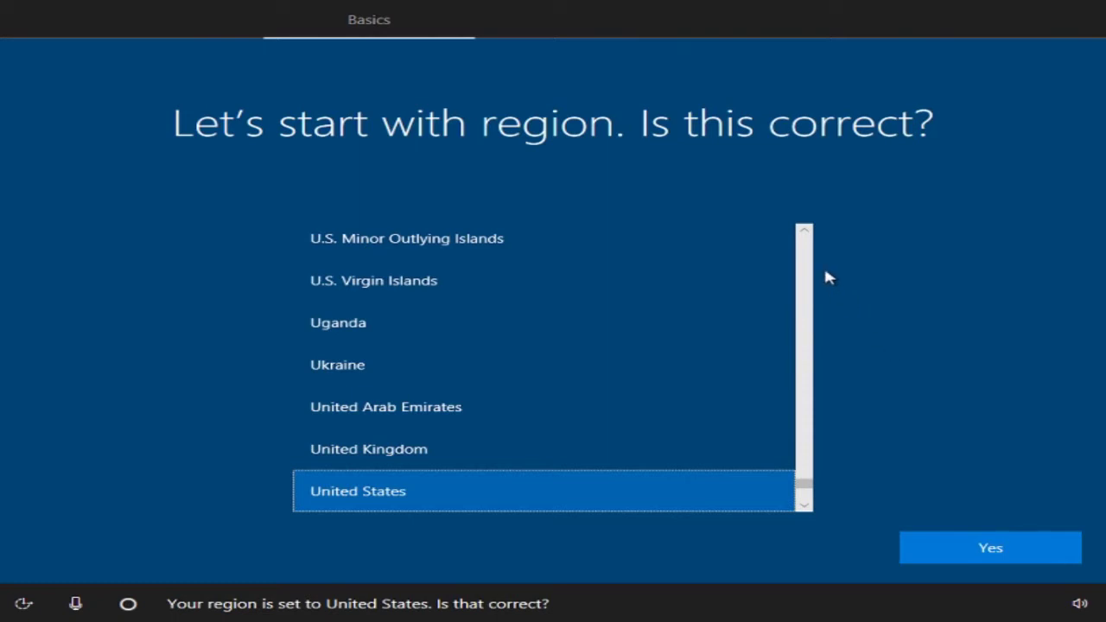
Confirm India as the region and English (India) as the keyboard layout
{"action": "scroll", "coordinate": [807, 237], "scroll_direction": "up", "scroll_amount": 2}
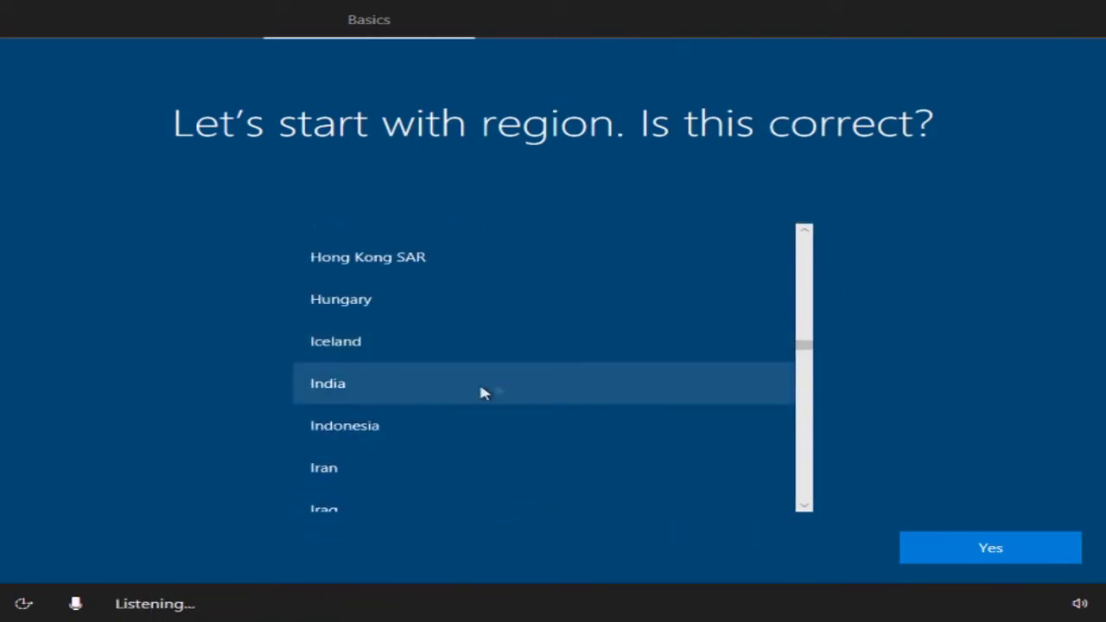
{"action": "left_click", "coordinate": [444, 396]}
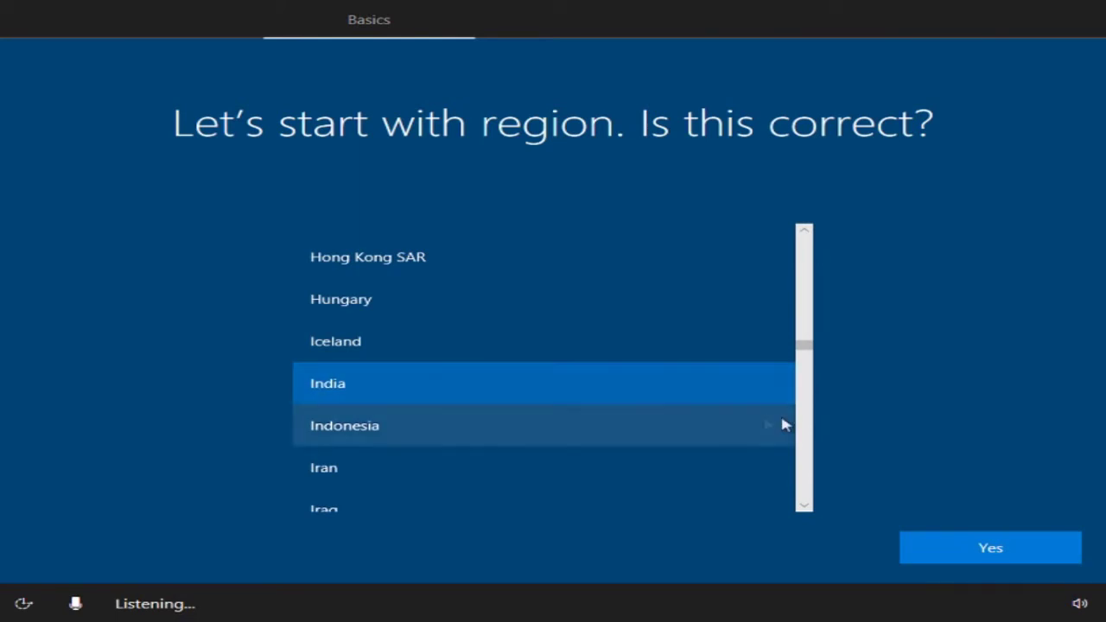
{"action": "left_click", "coordinate": [941, 545]}
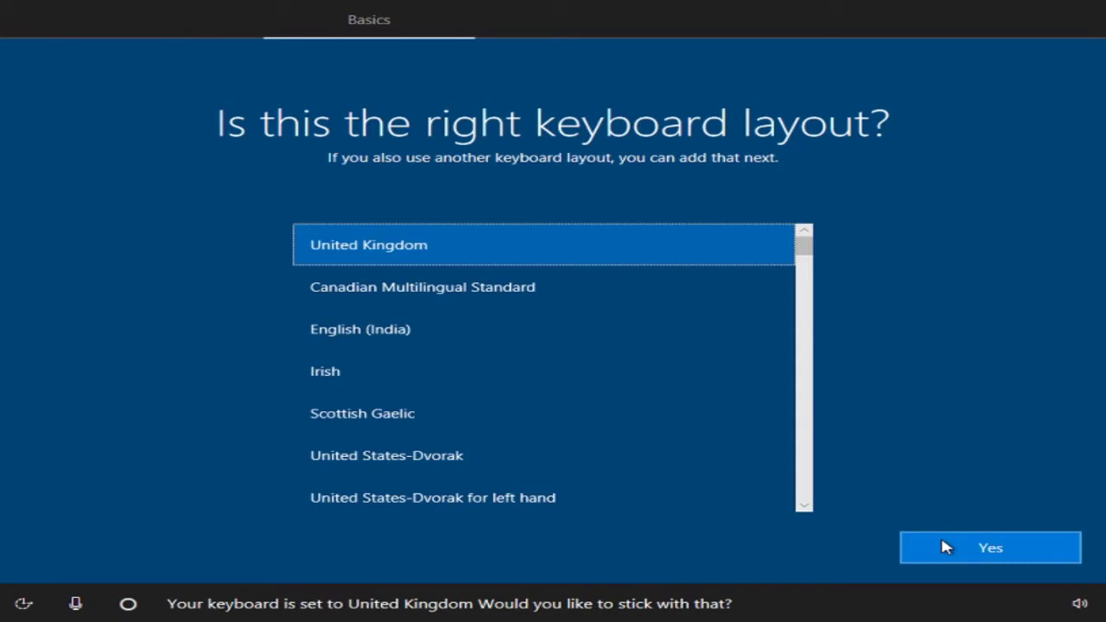
{"action": "left_click", "coordinate": [582, 340]}
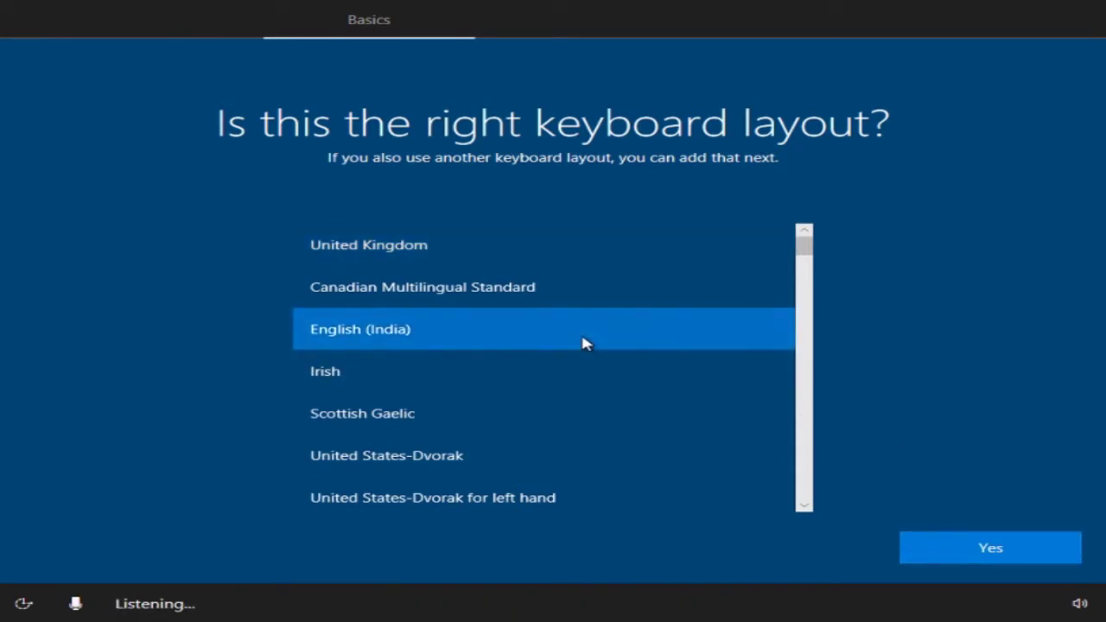
{"action": "left_click", "coordinate": [982, 548]}
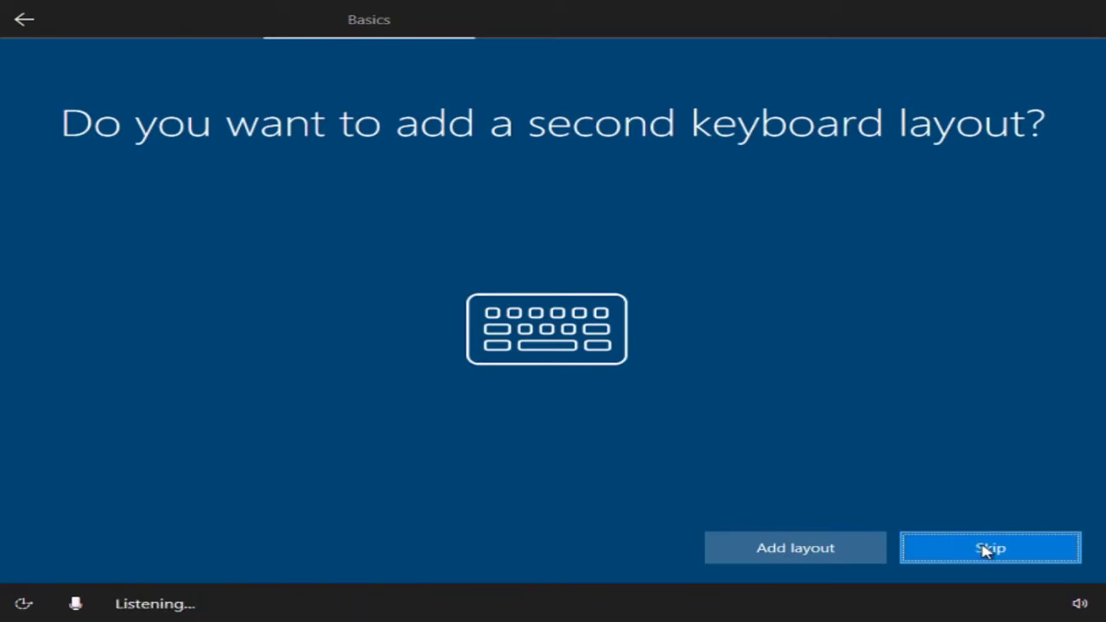
Skip adding a second keyboard layout
{"action": "left_click", "coordinate": [985, 550]}
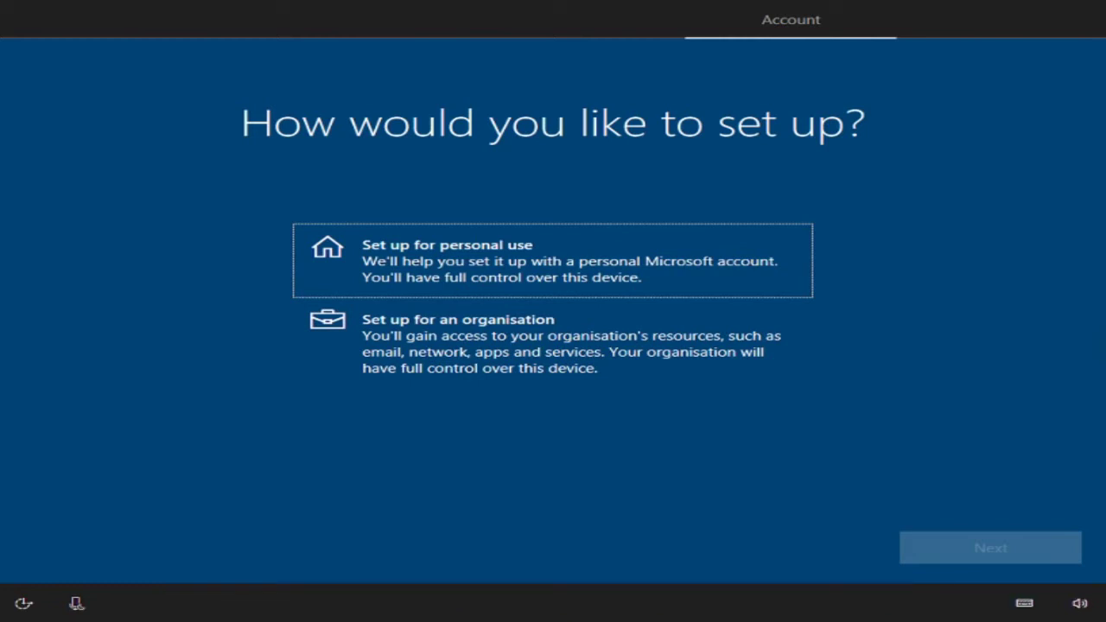
Choose 'Set up for personal use' and switch to an offline account instead of Microsoft sign-in
{"action": "left_click", "coordinate": [516, 278]}
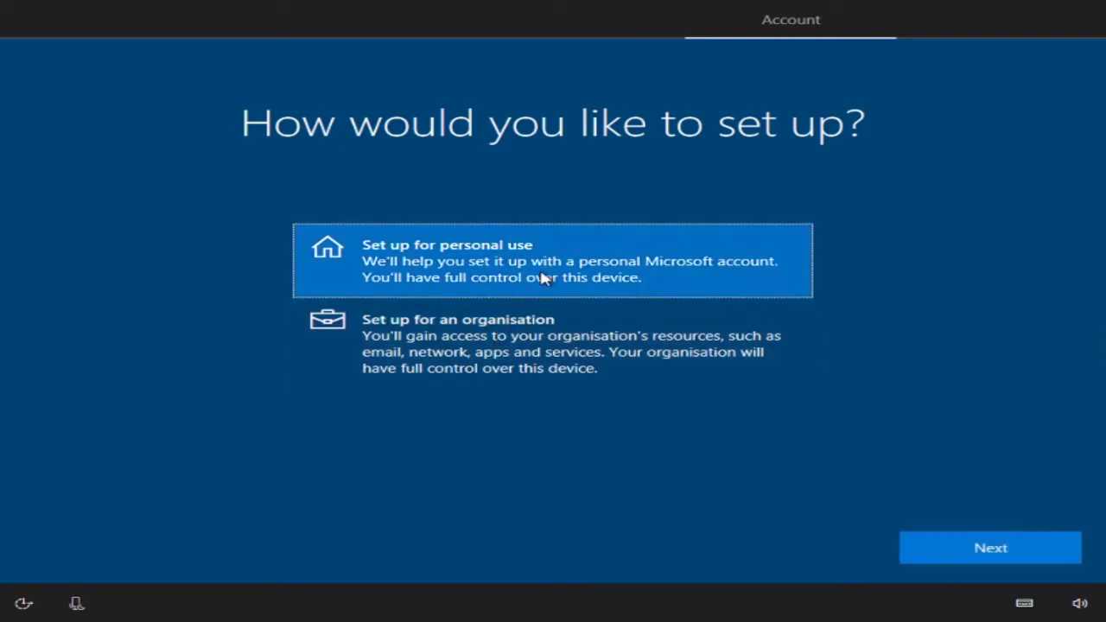
{"action": "left_click", "coordinate": [1000, 548]}
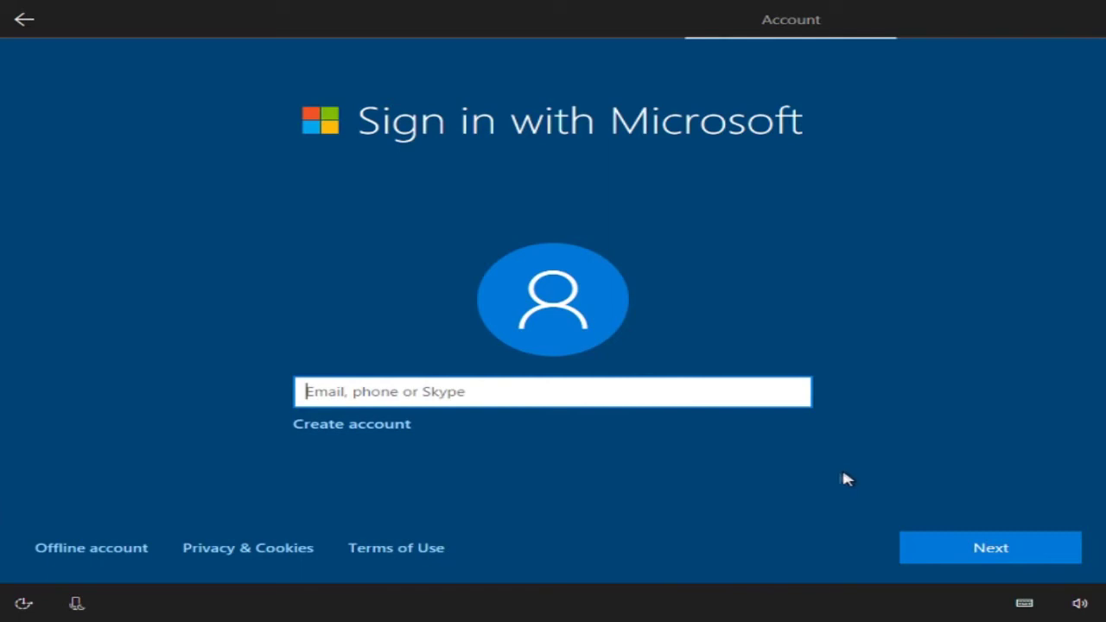
{"action": "left_click", "coordinate": [116, 549]}
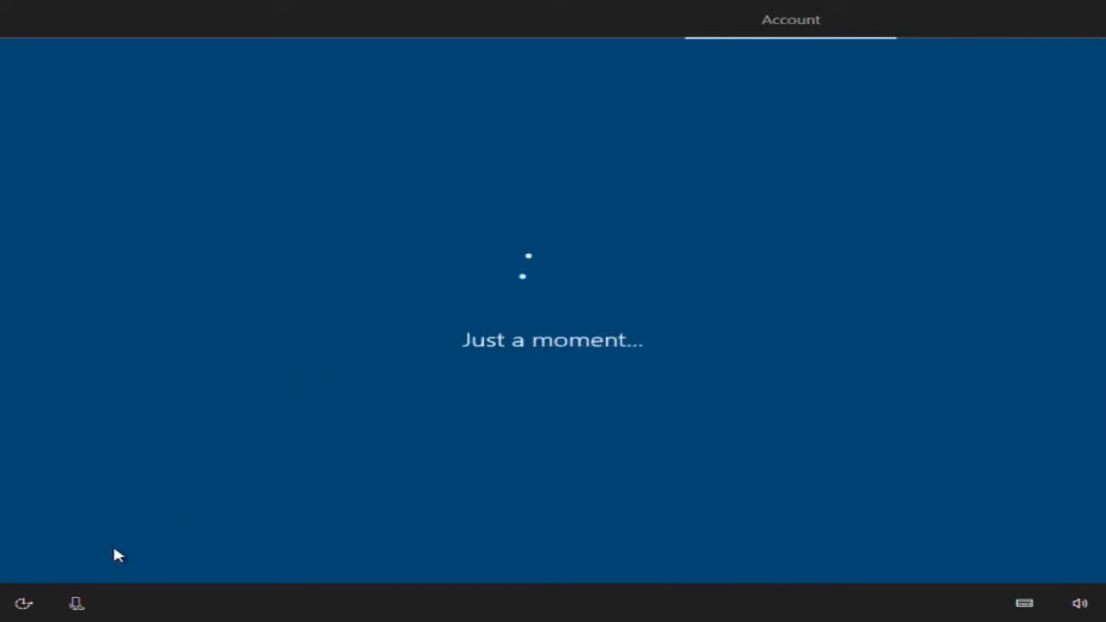
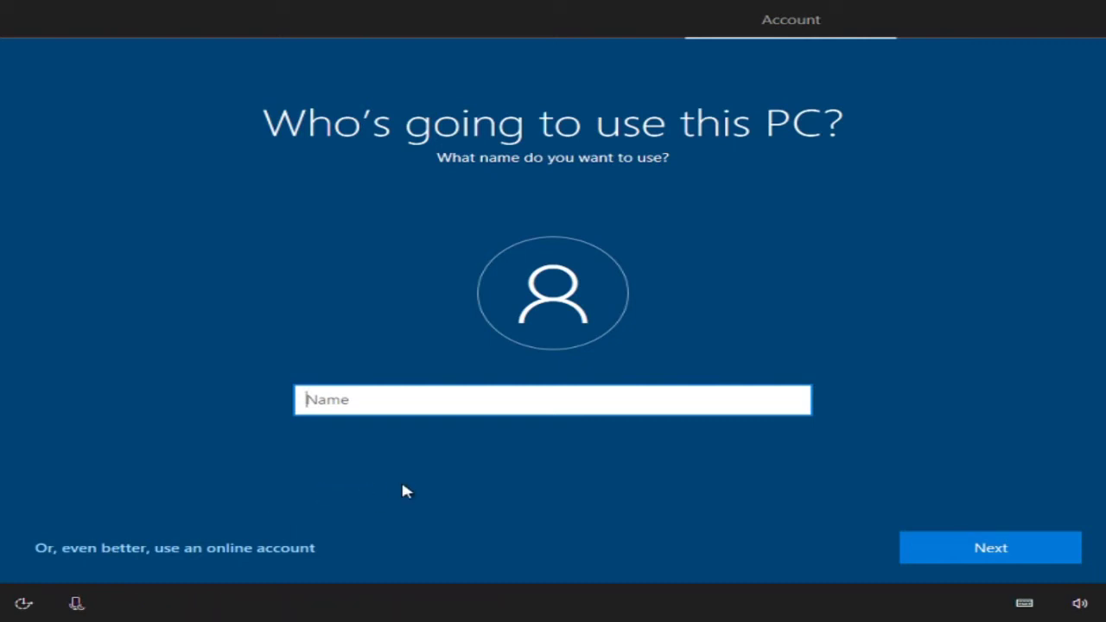
Enter the local account's user name, adding a numeric suffix, and submit it
{"action": "type", "text": "DeoraBanna"}
{"action": "key", "text": "Home"}
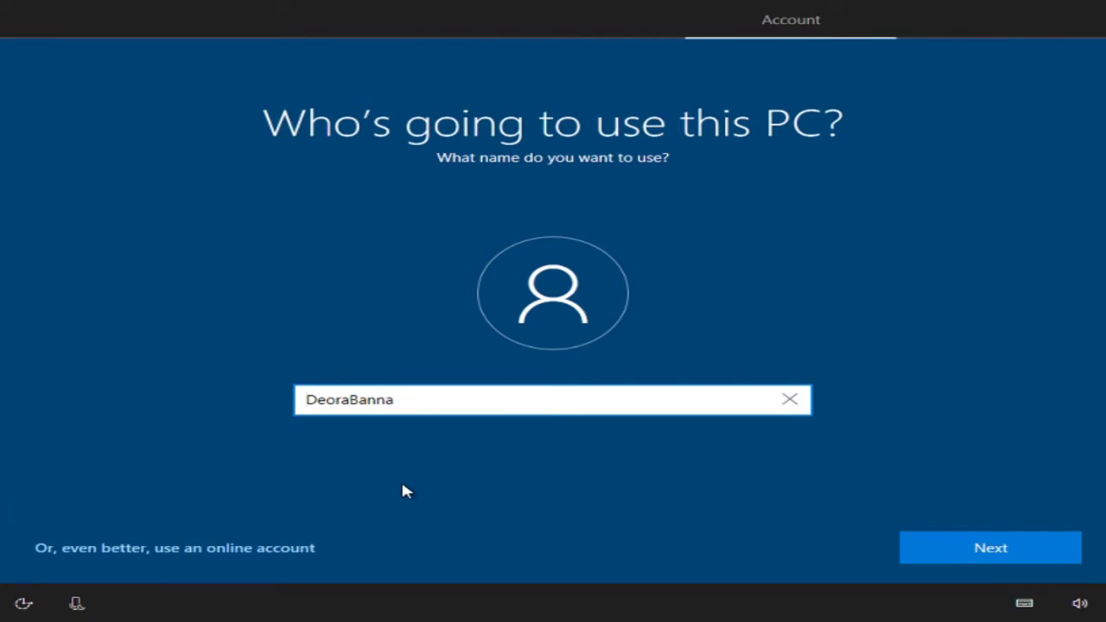
{"action": "key", "text": "Right"}
{"action": "key", "text": "Right"}
{"action": "key", "text": "Right"}
{"action": "key", "text": "Right"}
{"action": "key", "text": "Right"}
{"action": "key", "text": "Right"}
{"action": "key", "text": "Right"}
{"action": "key", "text": "Right"}
{"action": "key", "text": "Right"}
{"action": "key", "text": "Right"}
{"action": "type", "text": "1925"}
{"action": "left_click", "coordinate": [933, 553]}
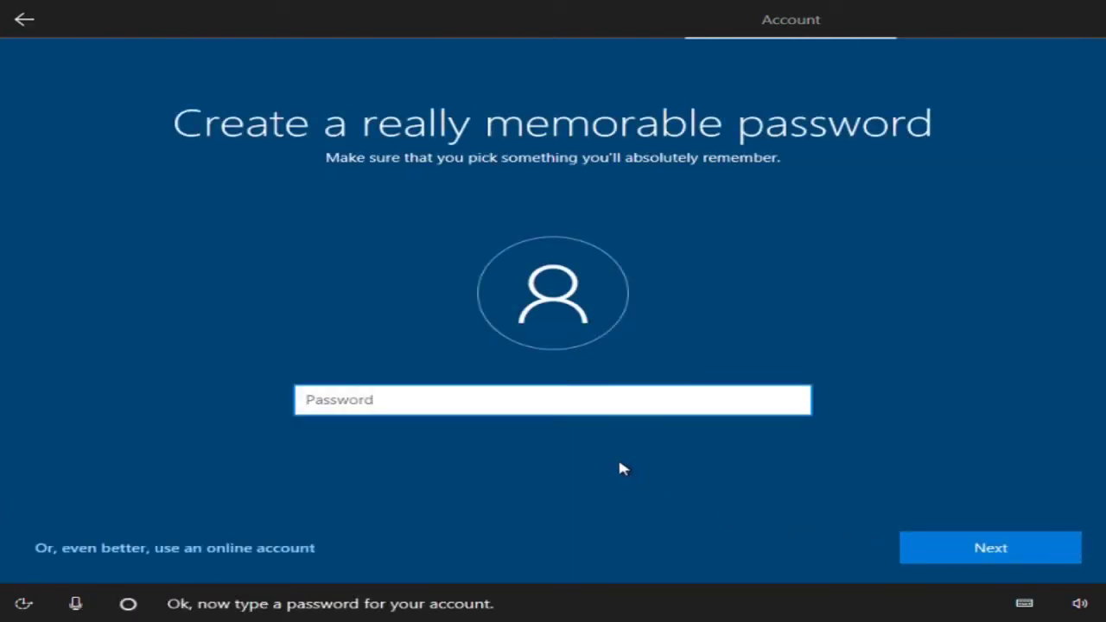
Set the account password and retype it to confirm
{"action": "type", "text": "•••••••••••"}
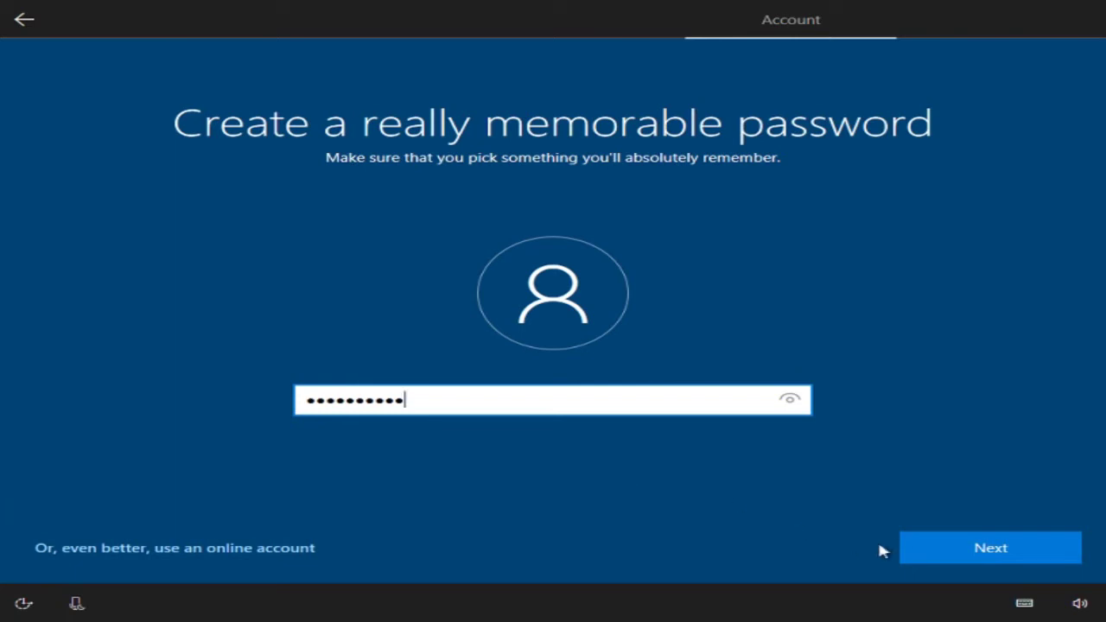
{"action": "left_click", "coordinate": [913, 548]}
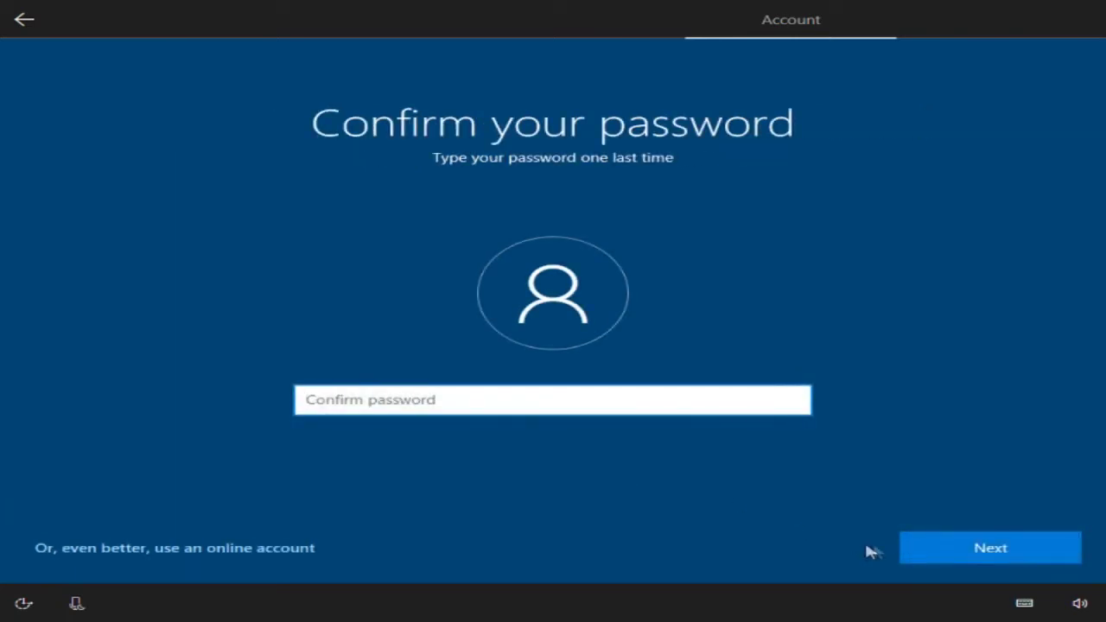
{"action": "type", "text": "••"}
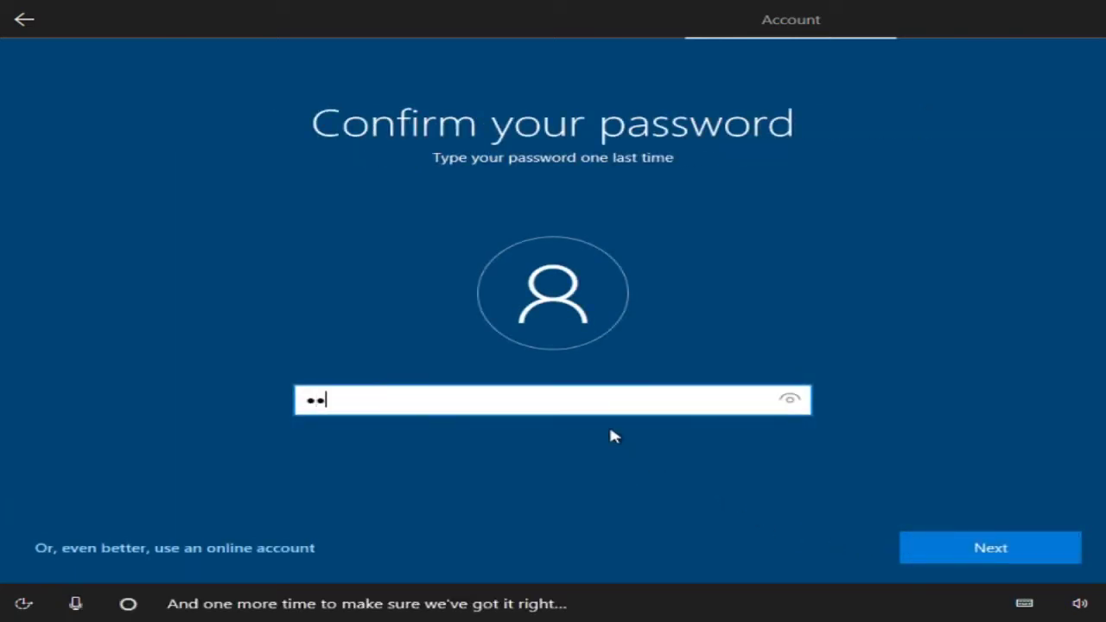
{"action": "type", "text": "•••••••••"}
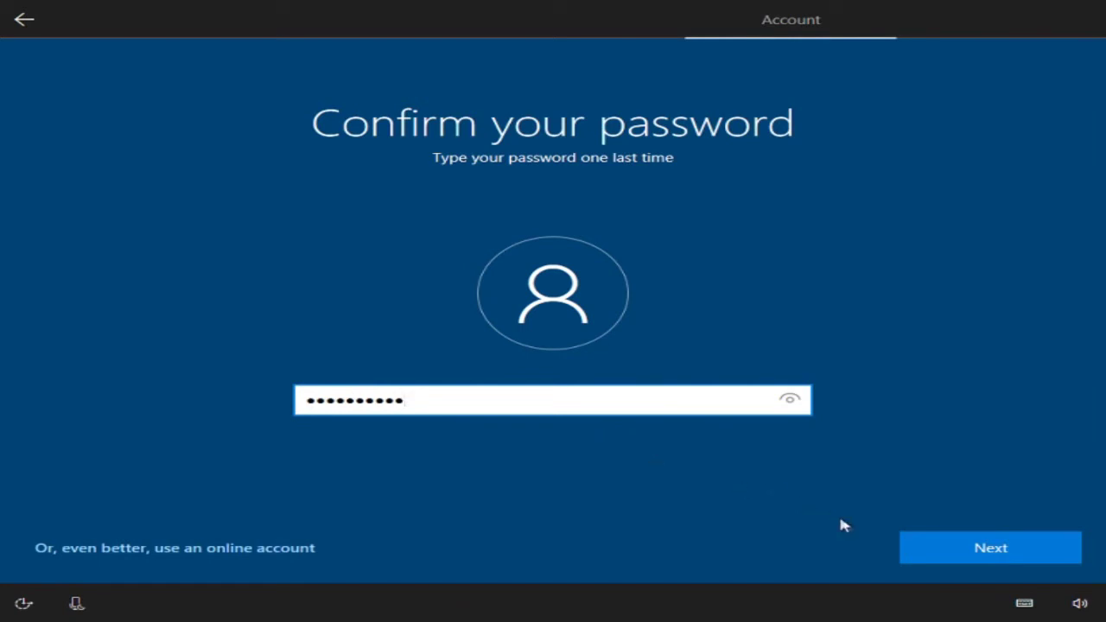
{"action": "left_click", "coordinate": [936, 559]}
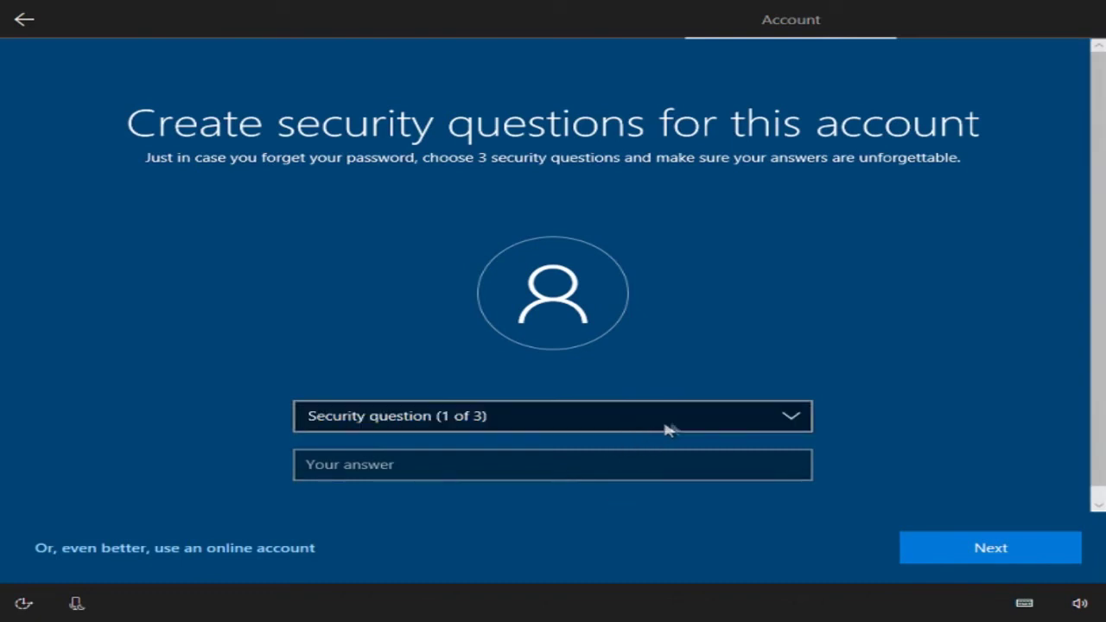
{"action": "left_click", "coordinate": [710, 420]}
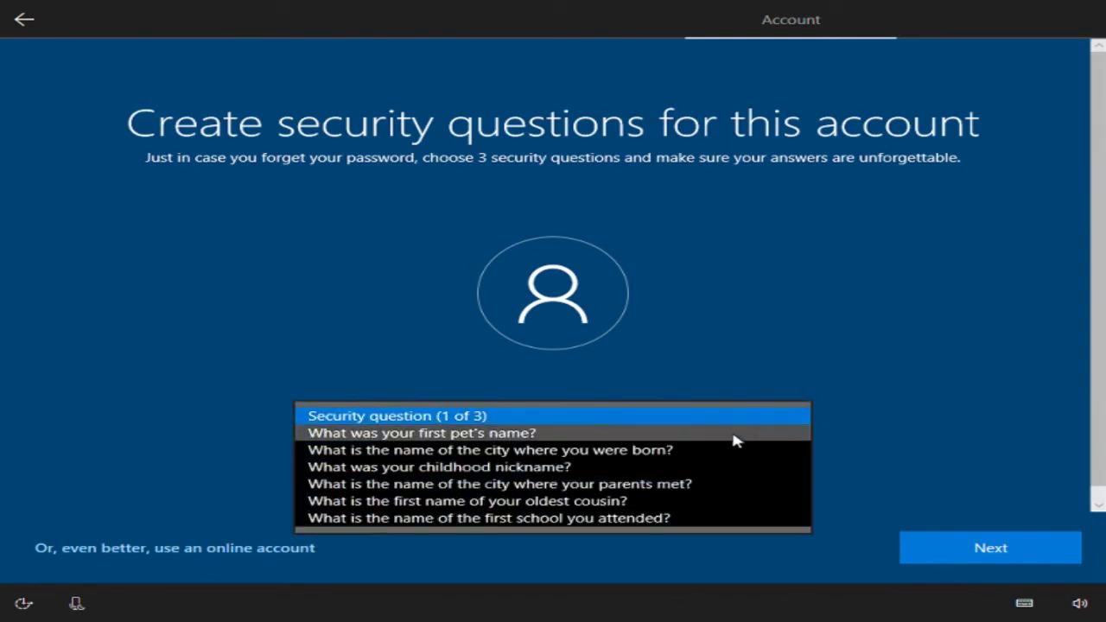
Pick 'first pet's name' as security question 1 and enter its answer
{"action": "left_click", "coordinate": [734, 440]}
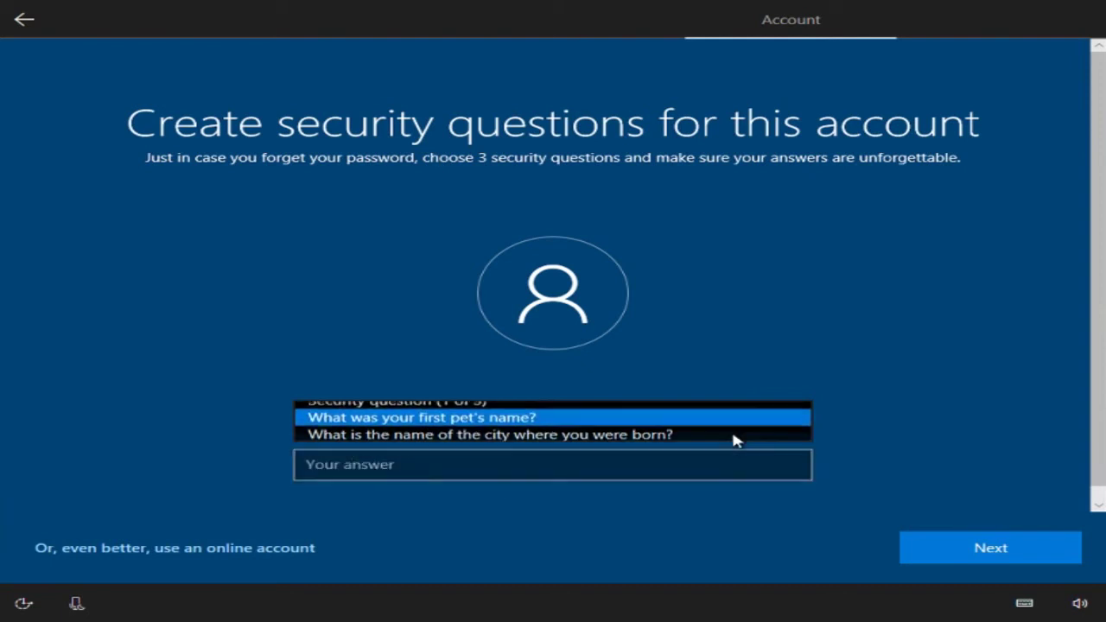
{"action": "left_click", "coordinate": [657, 464]}
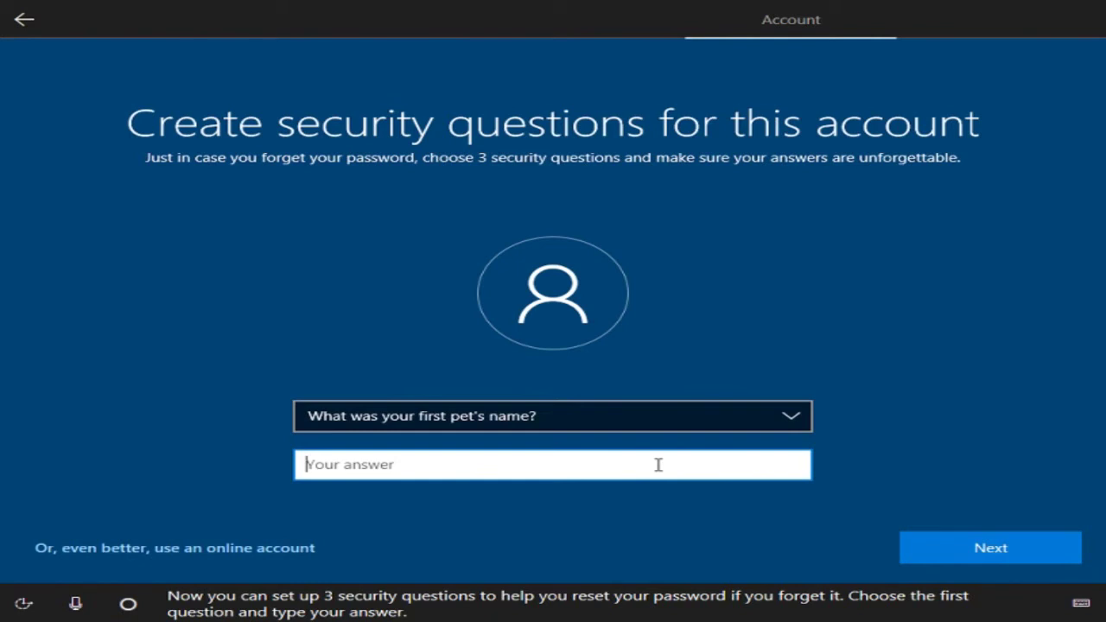
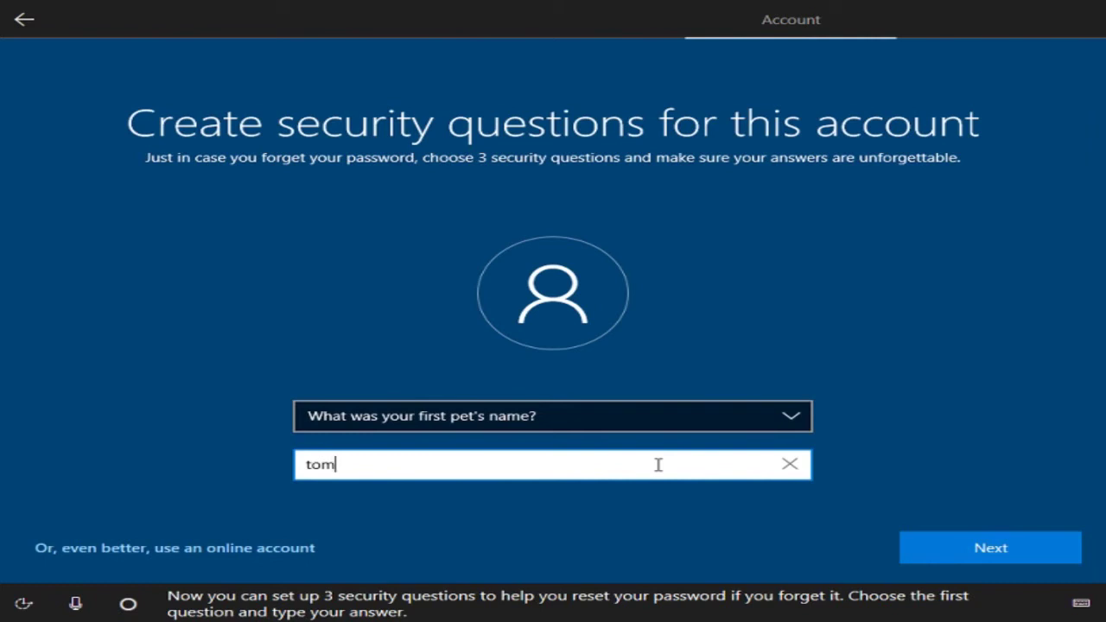
{"action": "left_click", "coordinate": [923, 548]}
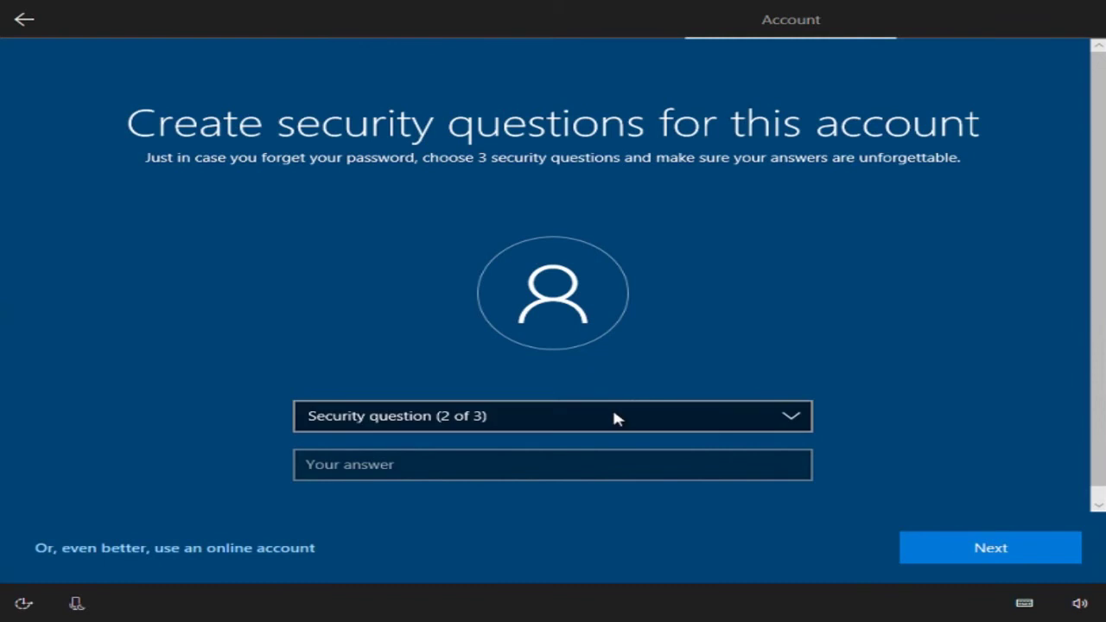
Pick 'childhood nickname' as security question 2 and enter its answer
{"action": "left_click", "coordinate": [553, 425]}
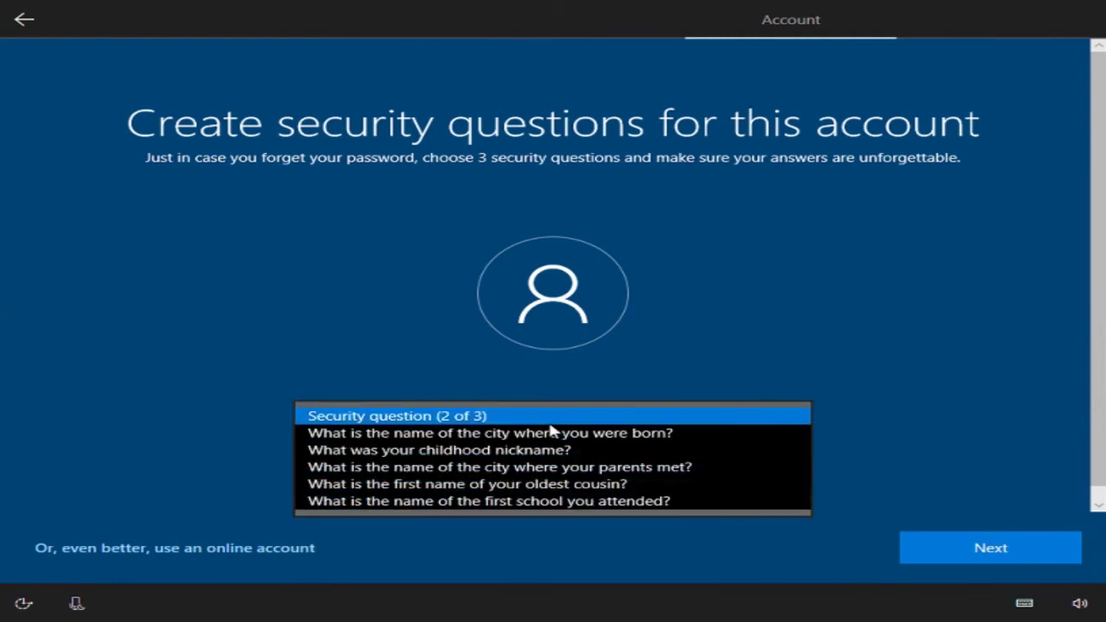
{"action": "left_click", "coordinate": [522, 451]}
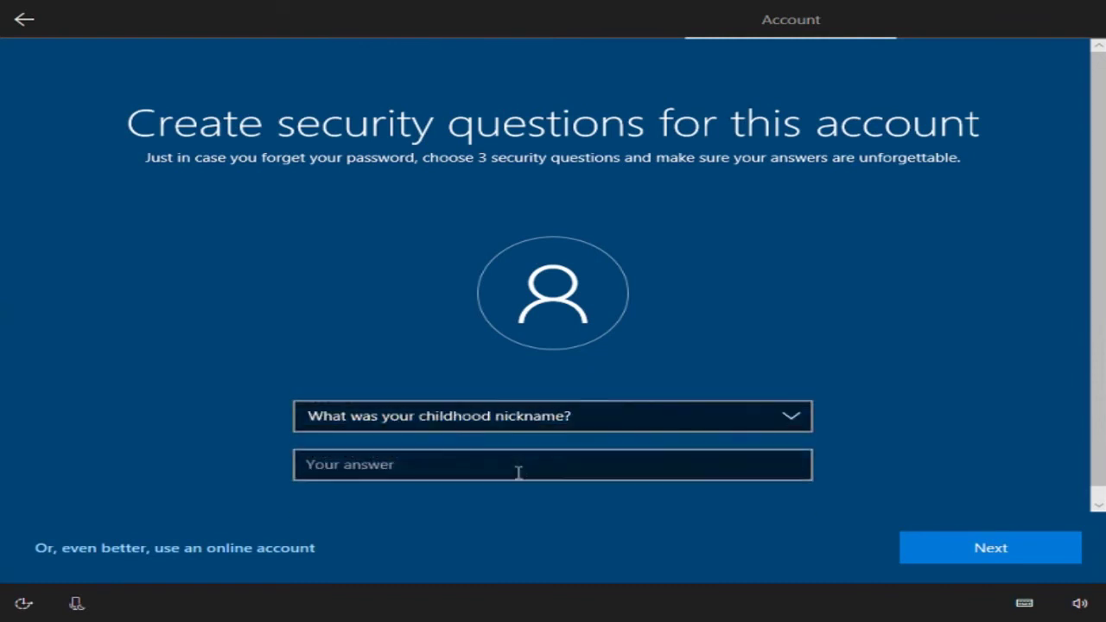
{"action": "left_click", "coordinate": [518, 469]}
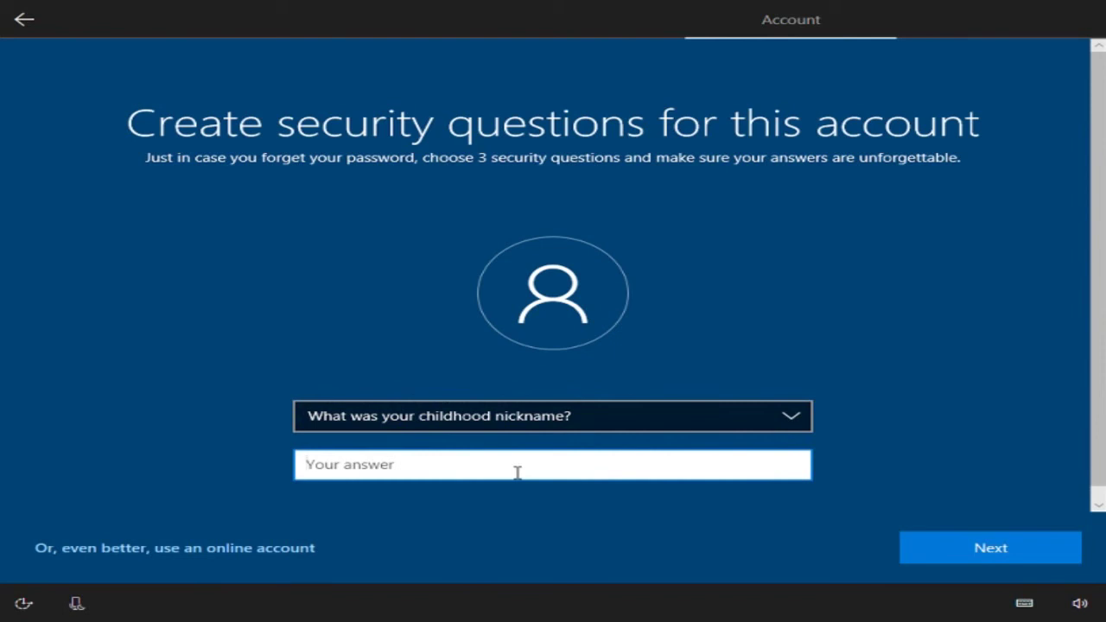
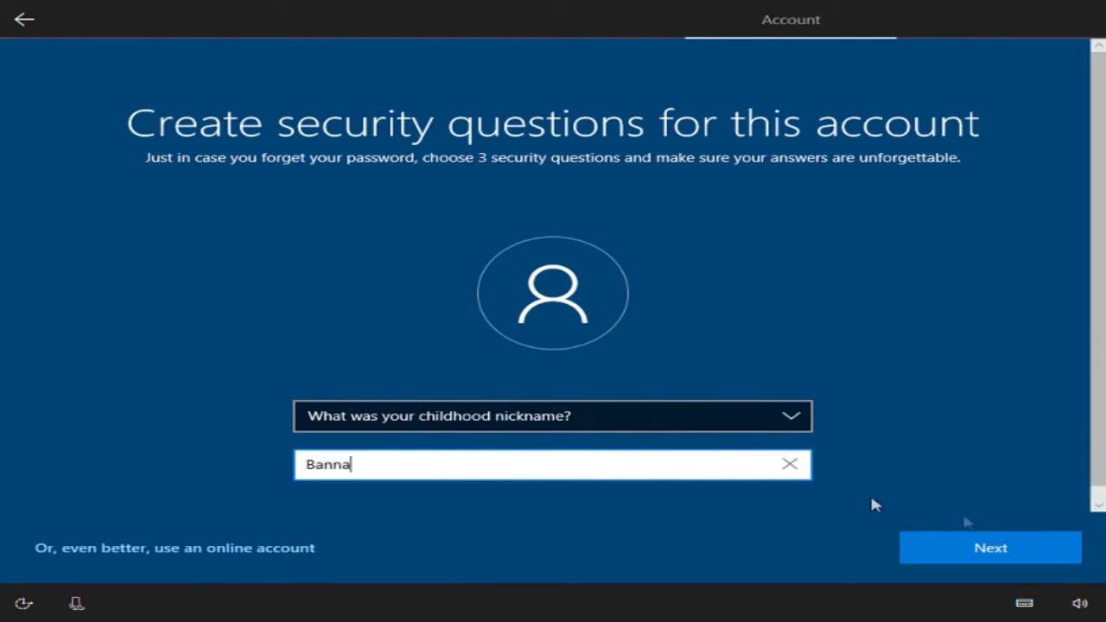
{"action": "left_click", "coordinate": [977, 551]}
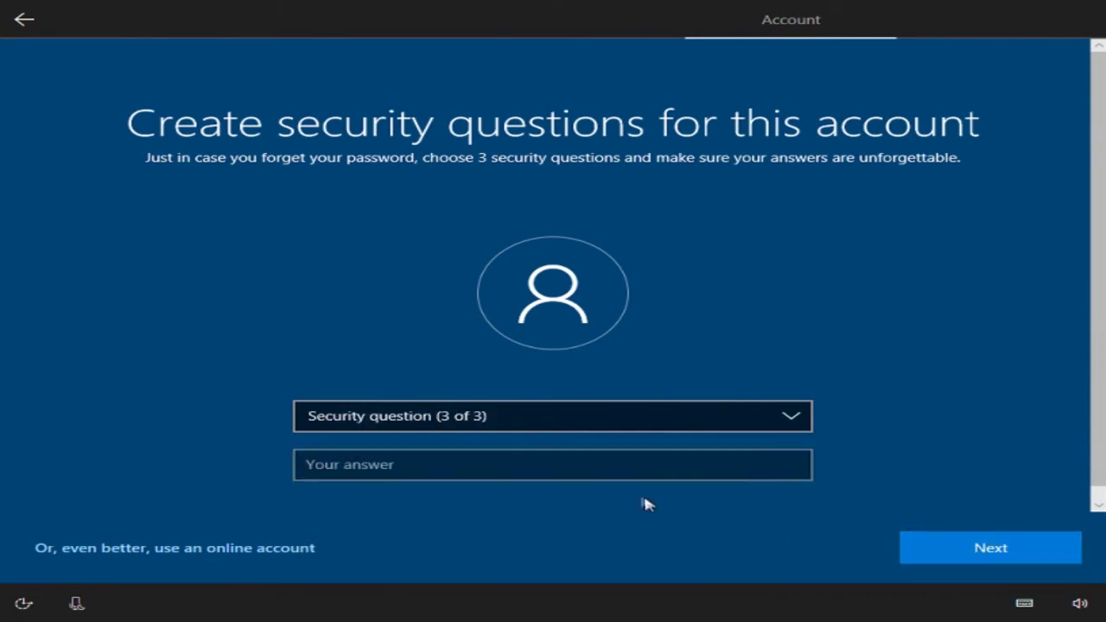
Pick 'city where you were born' as security question 3, answer it, and continue
{"action": "left_click", "coordinate": [611, 422]}
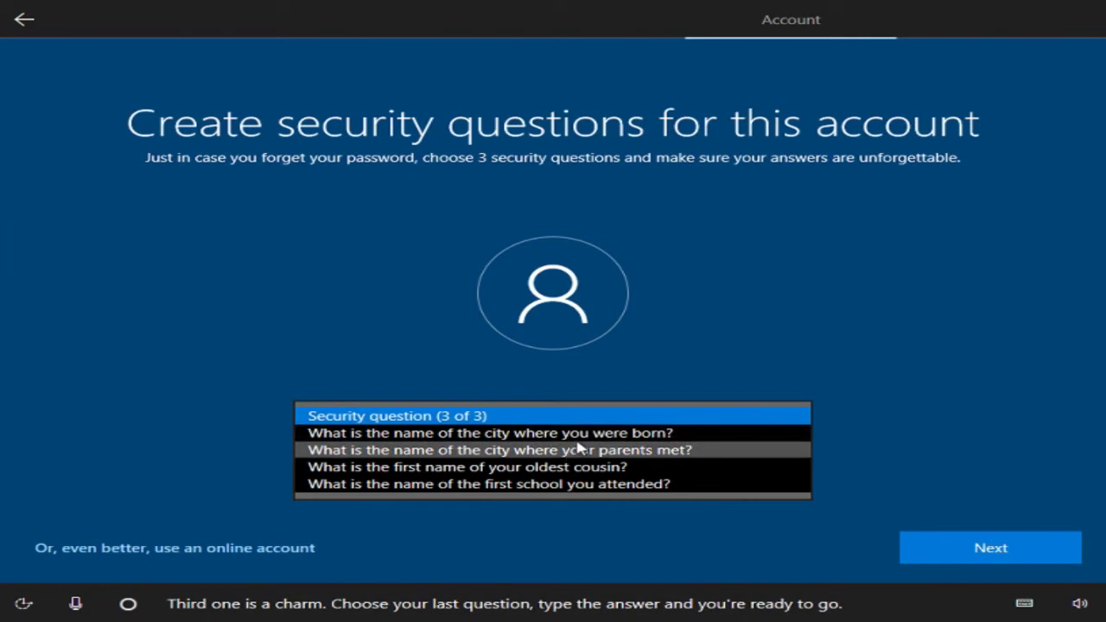
{"action": "left_click", "coordinate": [585, 433]}
{"action": "left_click", "coordinate": [548, 467]}
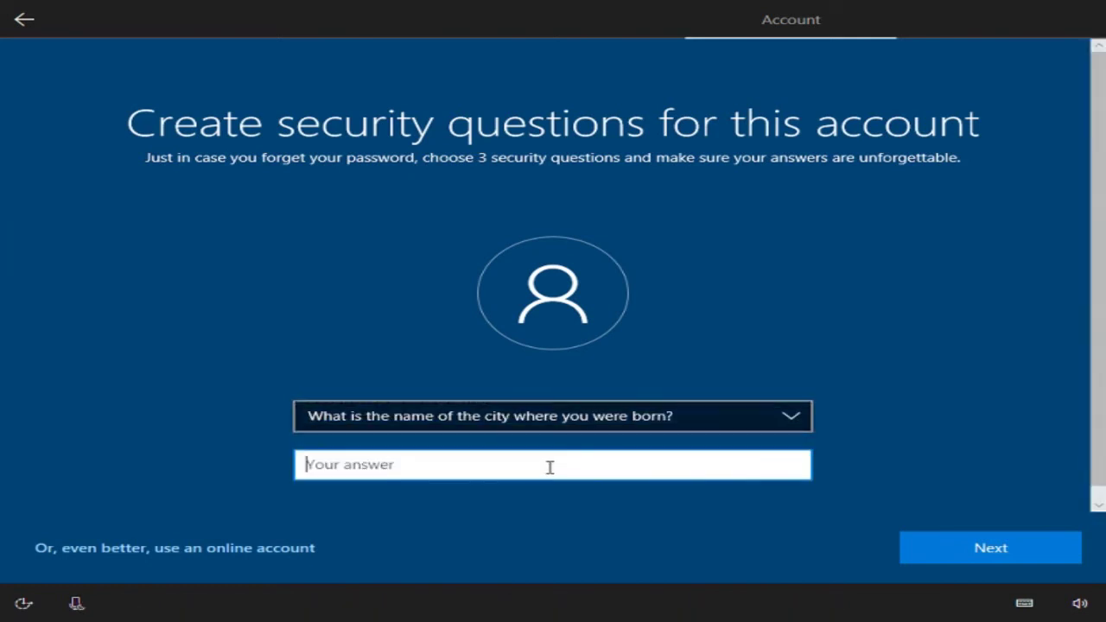
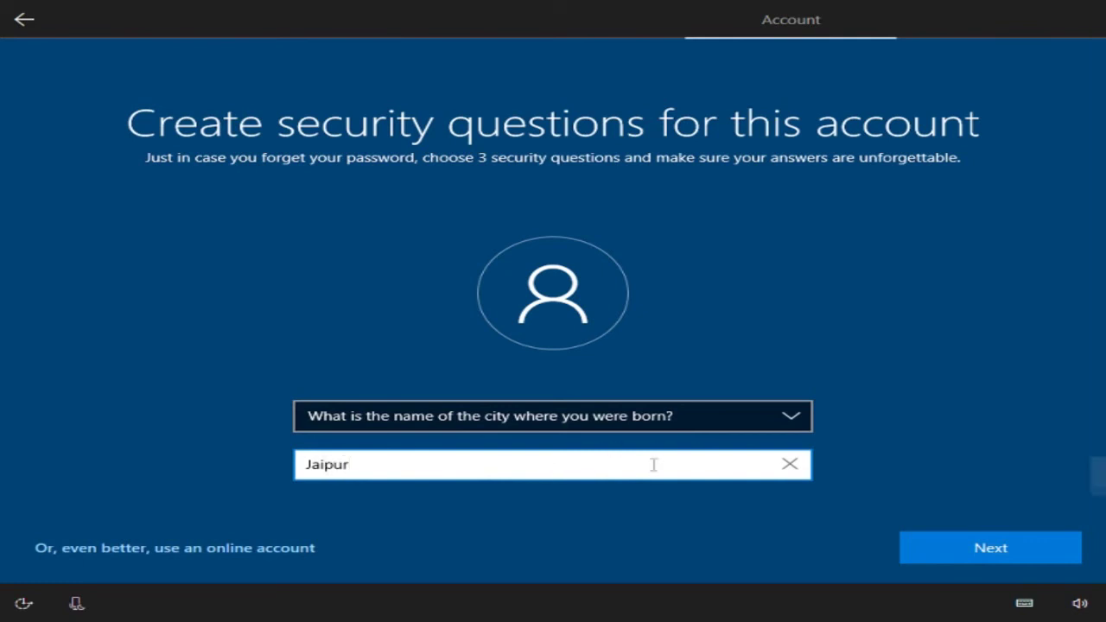
{"action": "left_click", "coordinate": [936, 551]}
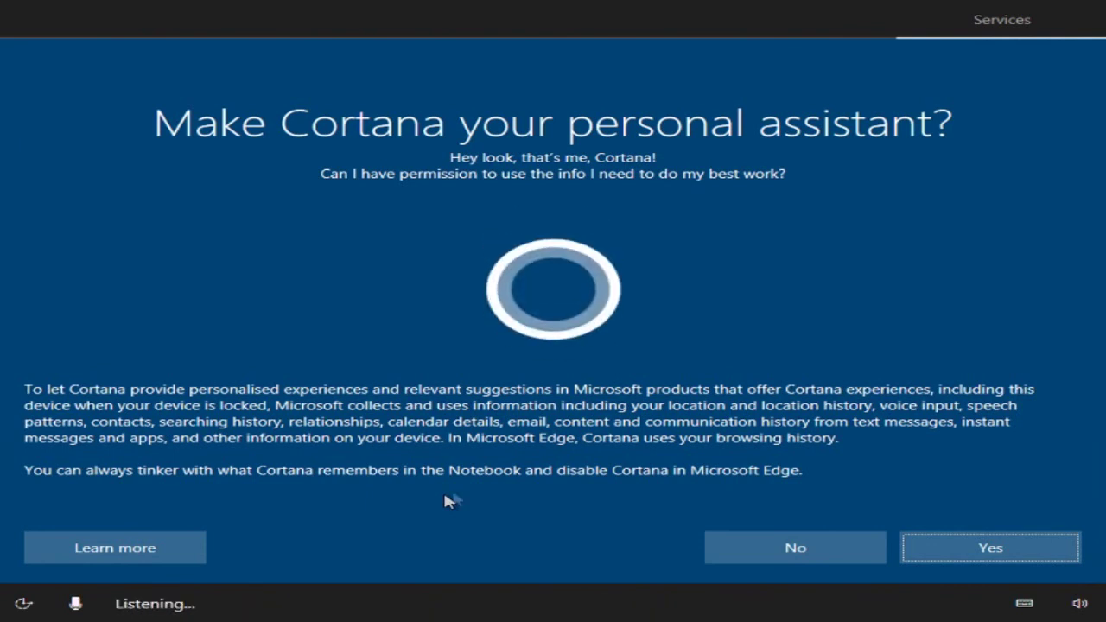
Accept Cortana as personal assistant and accept the recommended privacy settings
{"action": "left_click", "coordinate": [924, 547]}
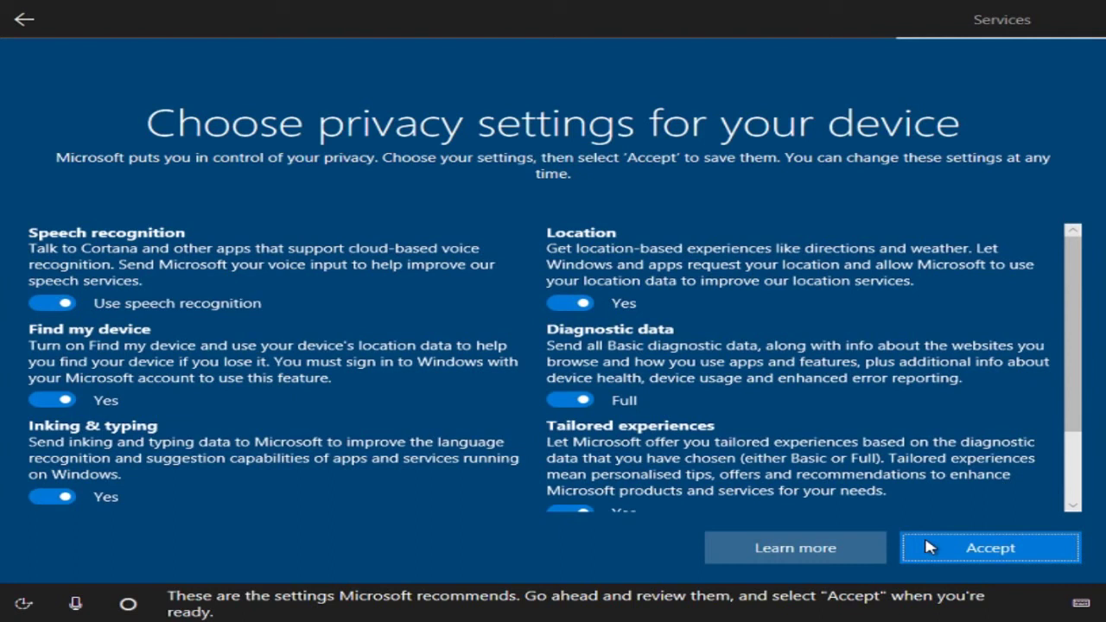
{"action": "left_click", "coordinate": [930, 548]}
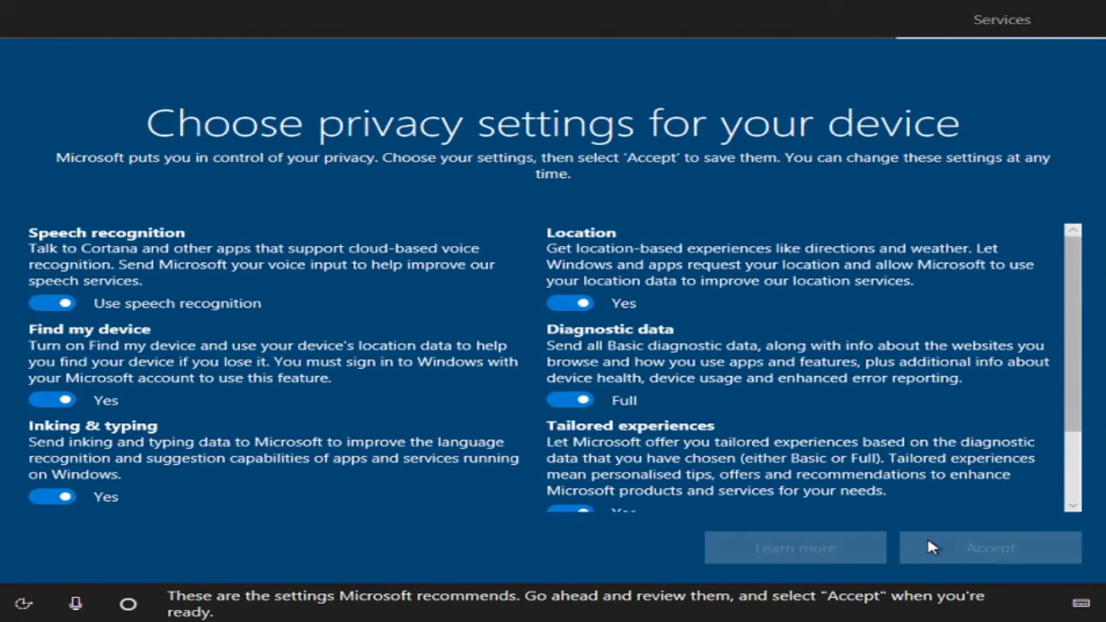